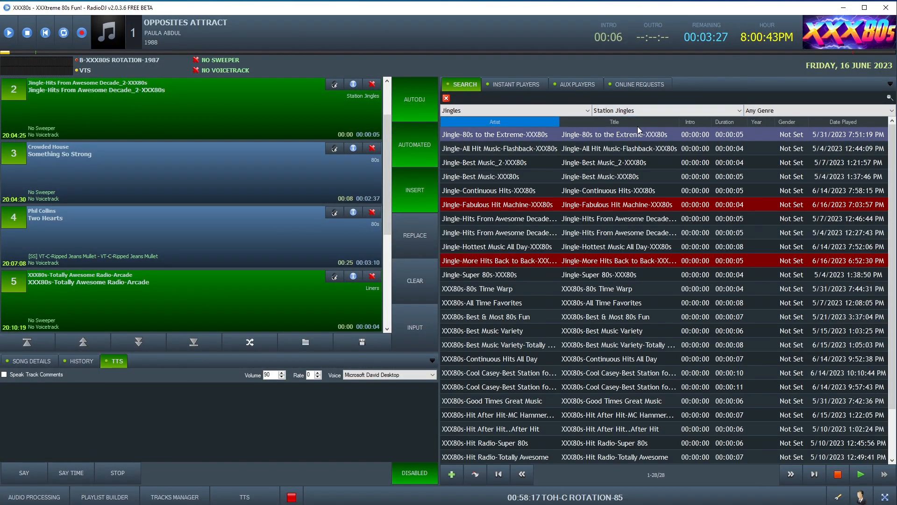
Filter the jingles list to the Weekend subcategory and preview XXX80s-All Hits All Weekend in the CUE Editor
{"action": "left_click", "coordinate": [597, 180]}
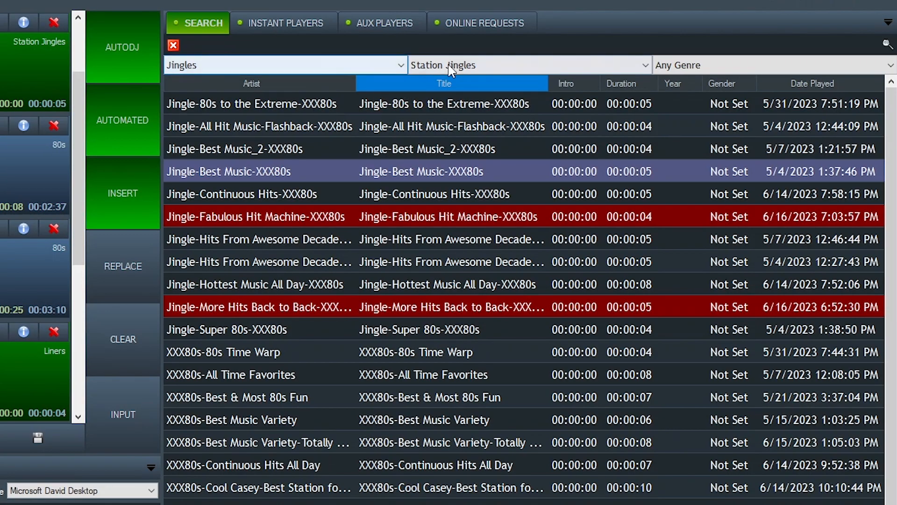
{"action": "left_click", "coordinate": [450, 69]}
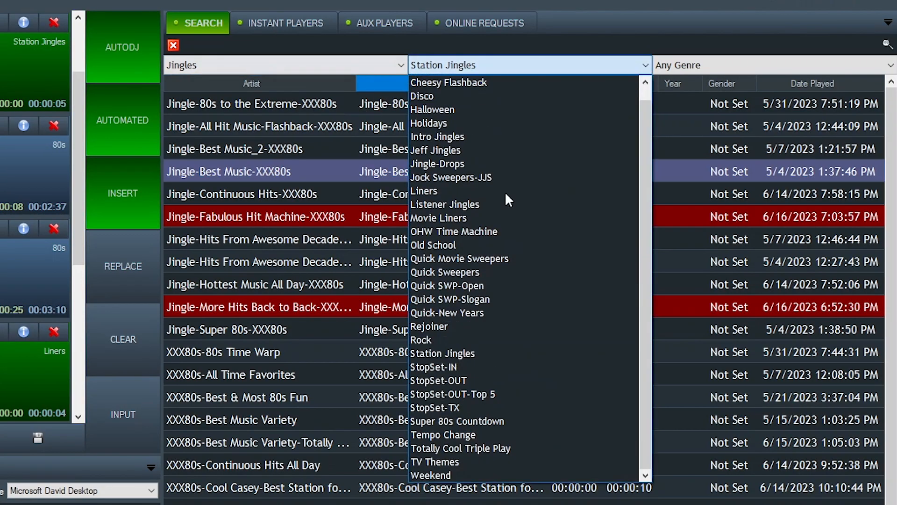
{"action": "left_click", "coordinate": [484, 470]}
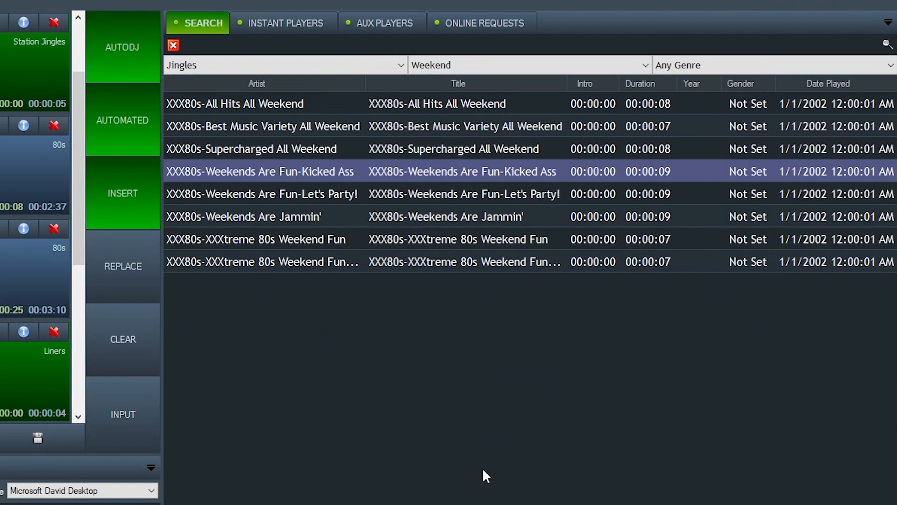
{"action": "double_click", "coordinate": [461, 104]}
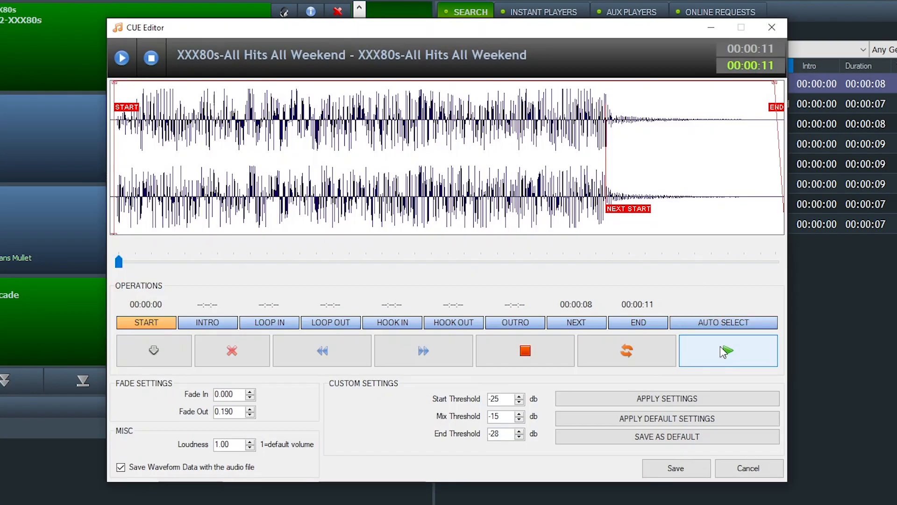
{"action": "left_click", "coordinate": [720, 346]}
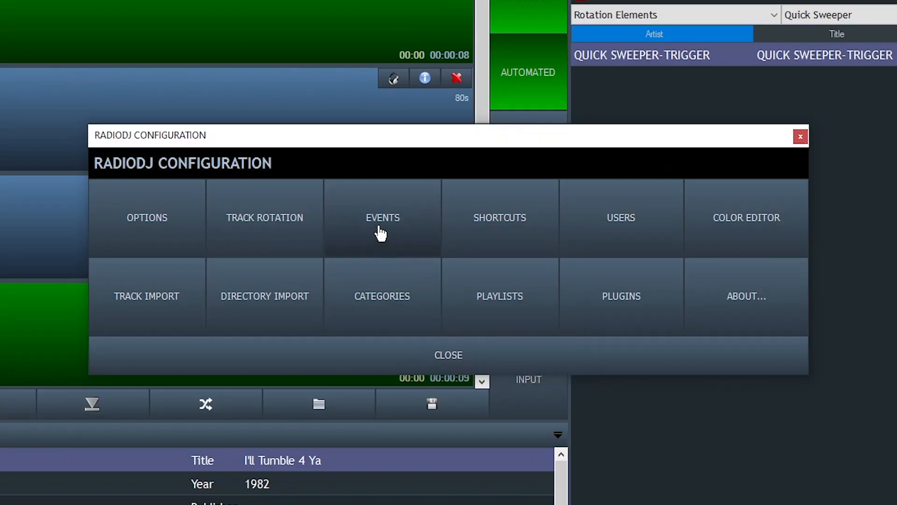
Show the complete Events List with the hourly view turned off
{"action": "left_click", "coordinate": [377, 232]}
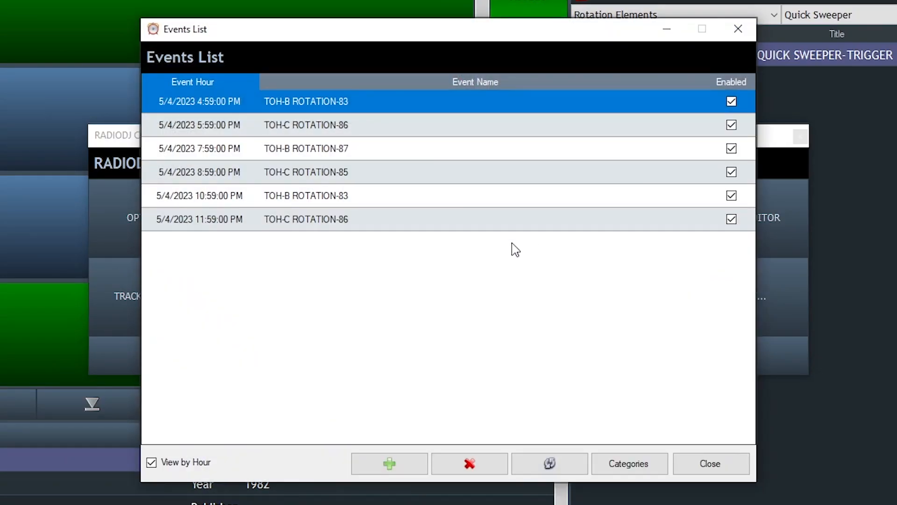
{"action": "left_click", "coordinate": [151, 462]}
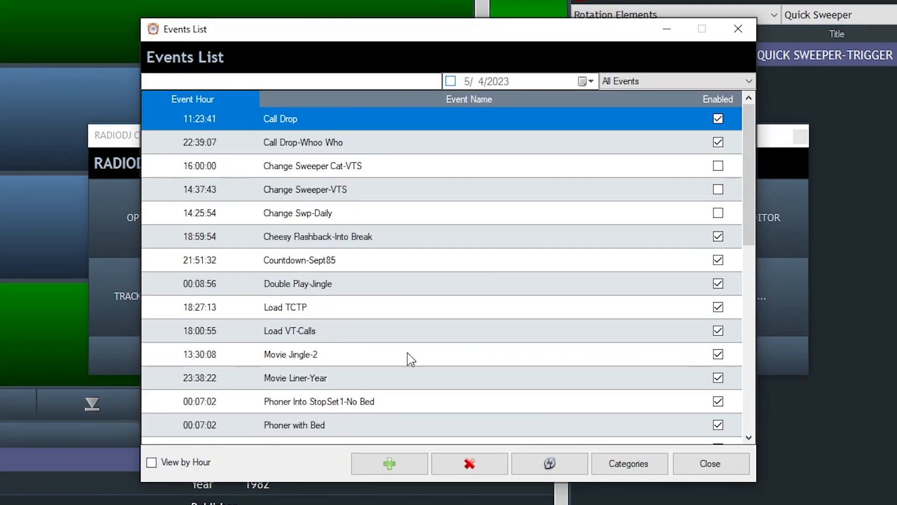
{"action": "left_click", "coordinate": [391, 239]}
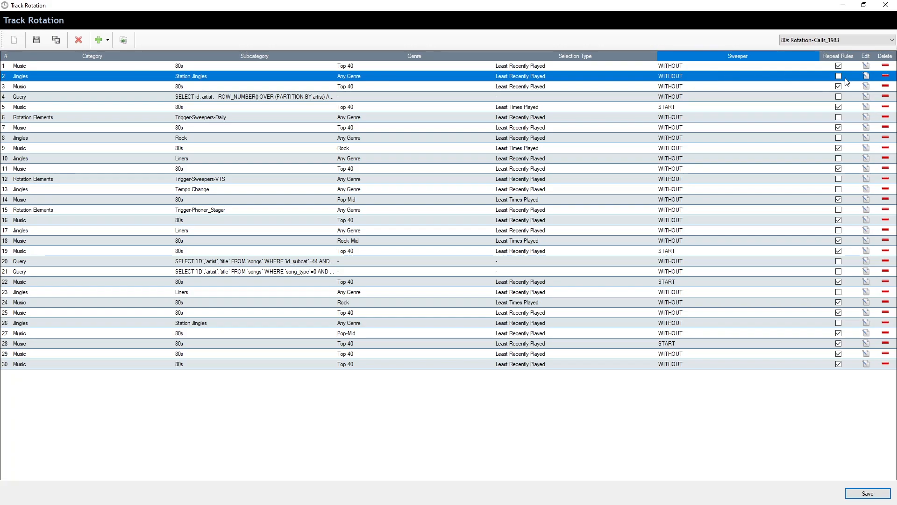
Try to change entry 2 of the 80s Rotation-Calls_1983 rotation from Station Jingles to the Weekend subcategory
{"action": "left_click", "coordinate": [866, 75]}
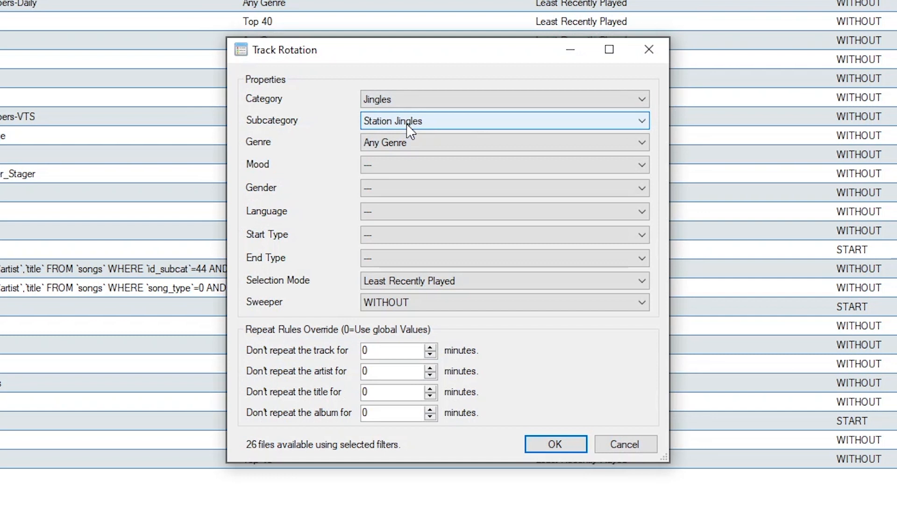
{"action": "left_click", "coordinate": [426, 182]}
{"action": "left_click", "coordinate": [426, 182]}
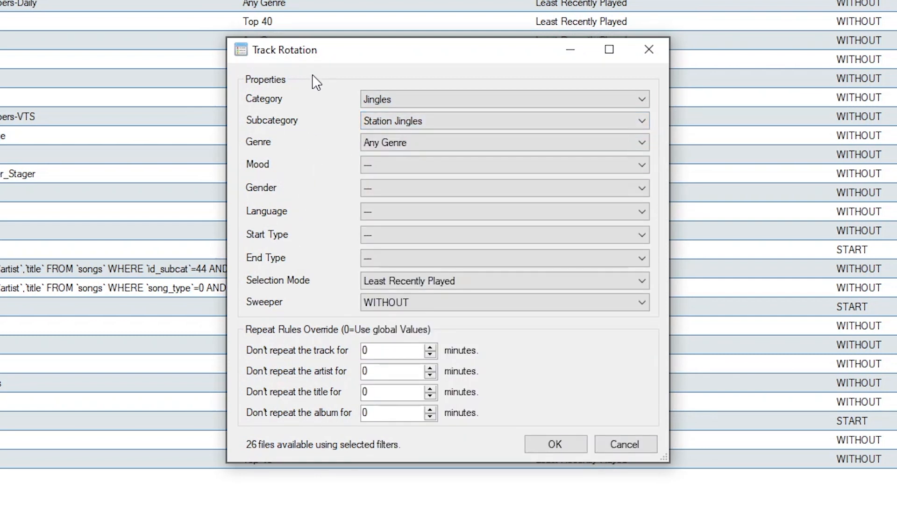
{"action": "left_click", "coordinate": [384, 235]}
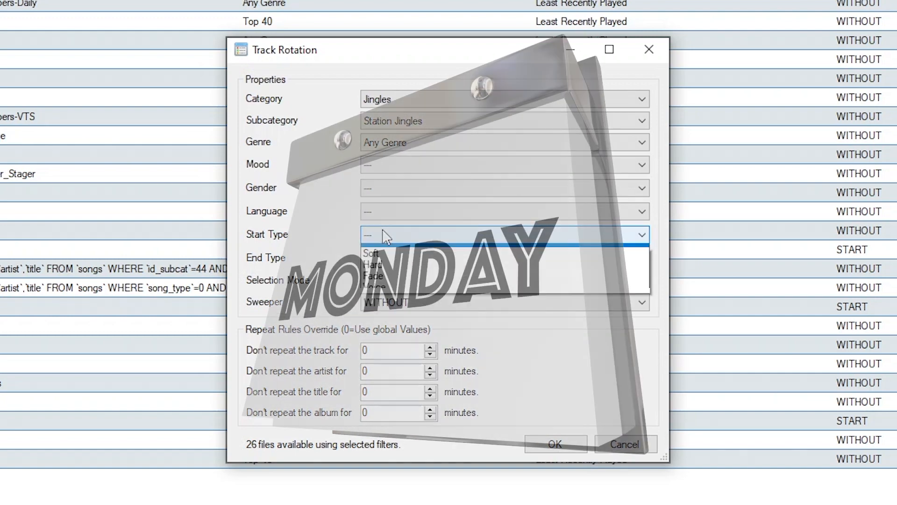
{"action": "left_click", "coordinate": [384, 234]}
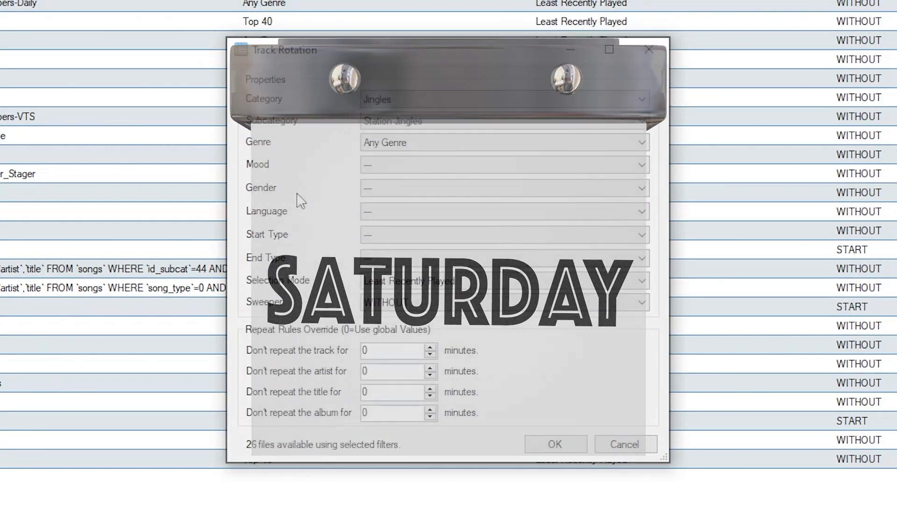
{"action": "left_click", "coordinate": [411, 121]}
{"action": "left_click", "coordinate": [408, 119]}
{"action": "left_click", "coordinate": [408, 119]}
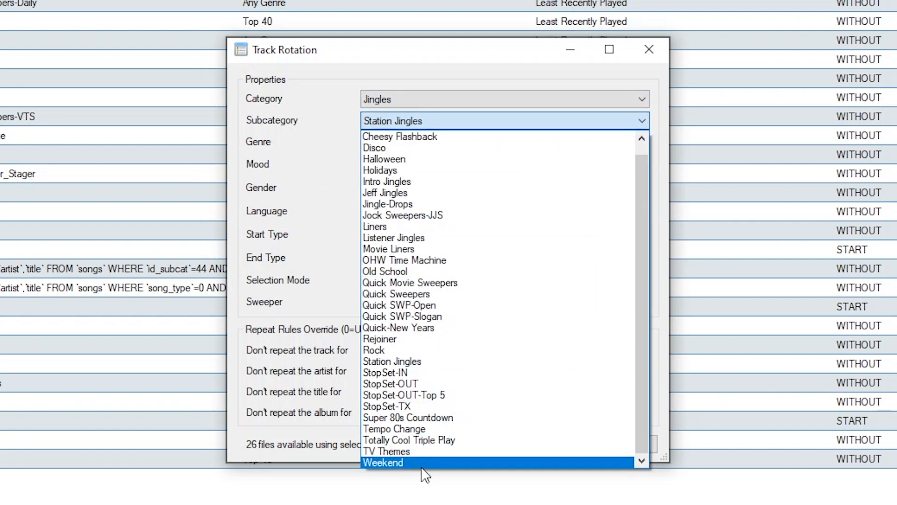
{"action": "left_click", "coordinate": [425, 460]}
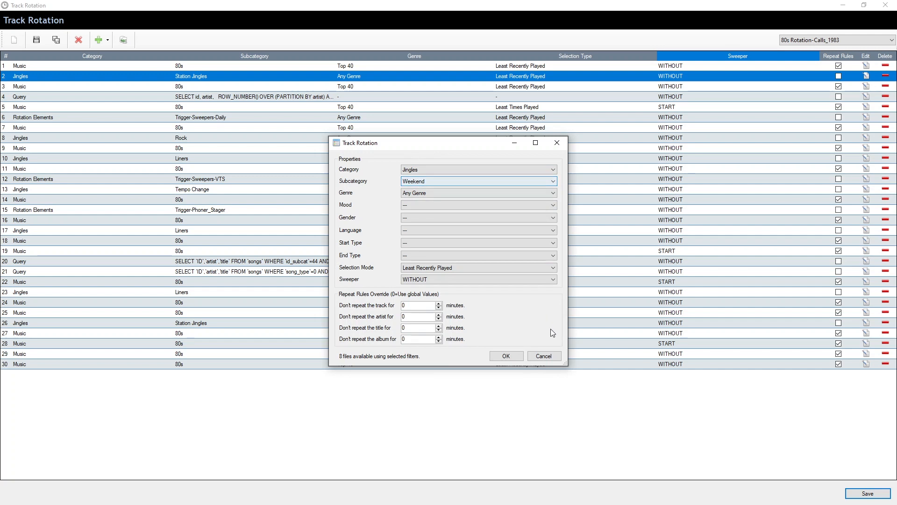
{"action": "left_click", "coordinate": [543, 355]}
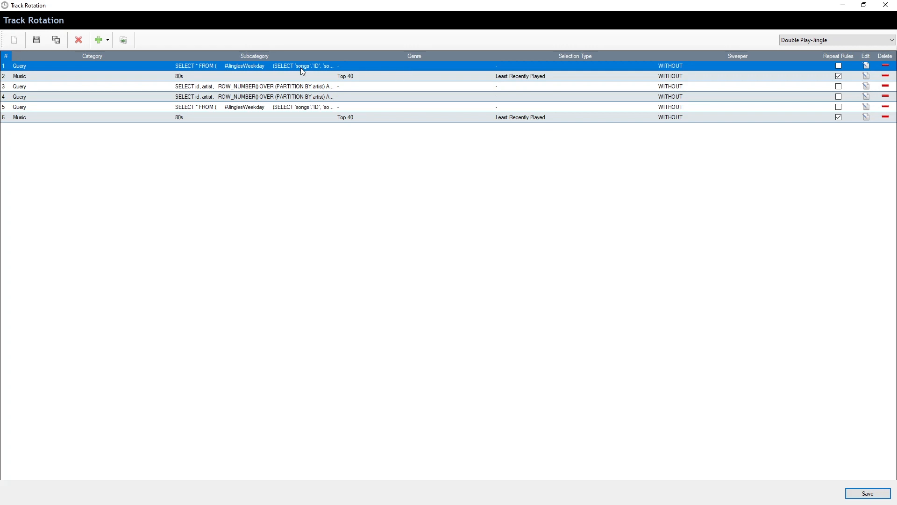
Open the first query of the Double Play-Jingle rotation and review its weekday, Saturday and Sunday jingle conditions
{"action": "left_click", "coordinate": [866, 66]}
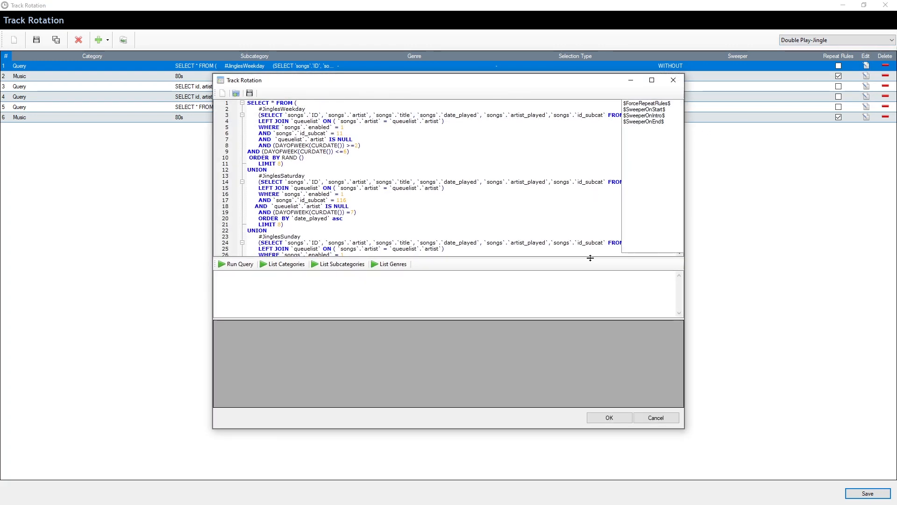
{"action": "left_click_drag", "start_coordinate": [591, 258], "coordinate": [590, 314]}
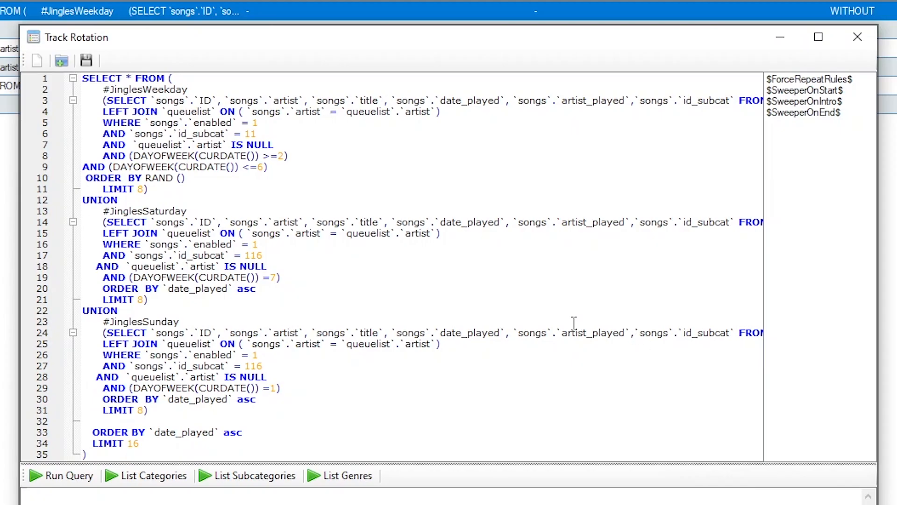
{"action": "scroll", "coordinate": [534, 272], "scroll_direction": "down", "scroll_amount": 1}
{"action": "scroll", "coordinate": [480, 275], "scroll_direction": "up", "scroll_amount": 1}
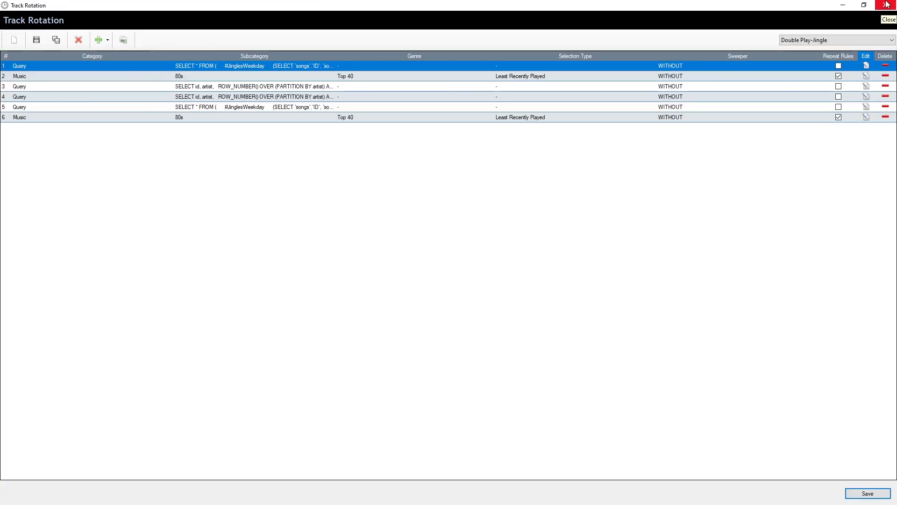
{"action": "left_click", "coordinate": [886, 5]}
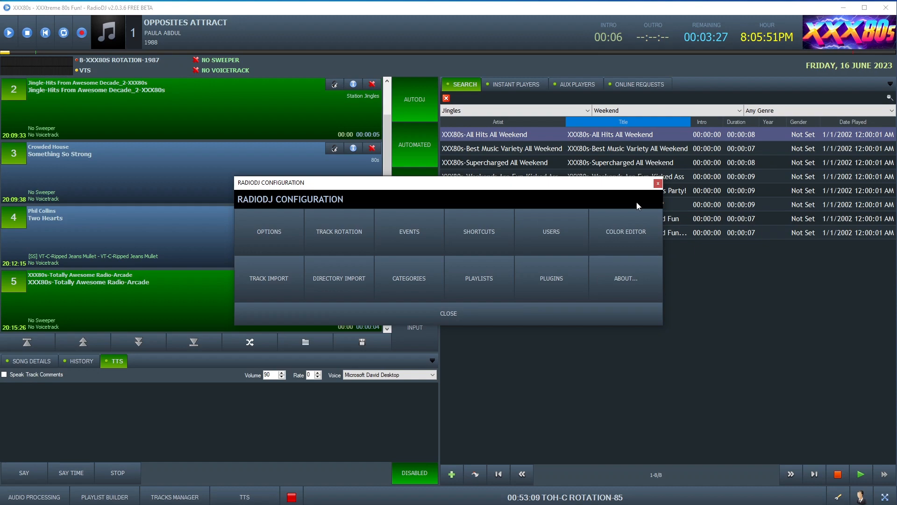
{"action": "left_click", "coordinate": [488, 315]}
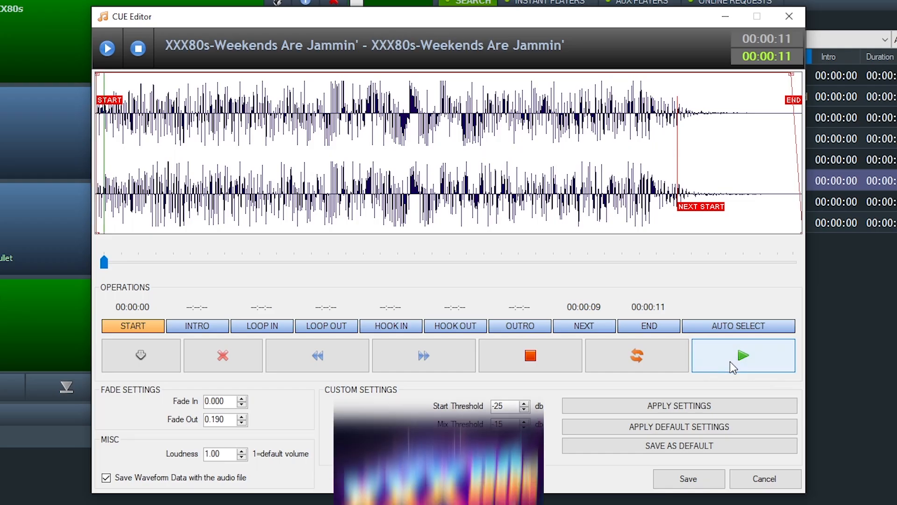
Display the entries of the 80s Rotation-Calls_1986 track rotation
{"action": "left_click", "coordinate": [732, 368]}
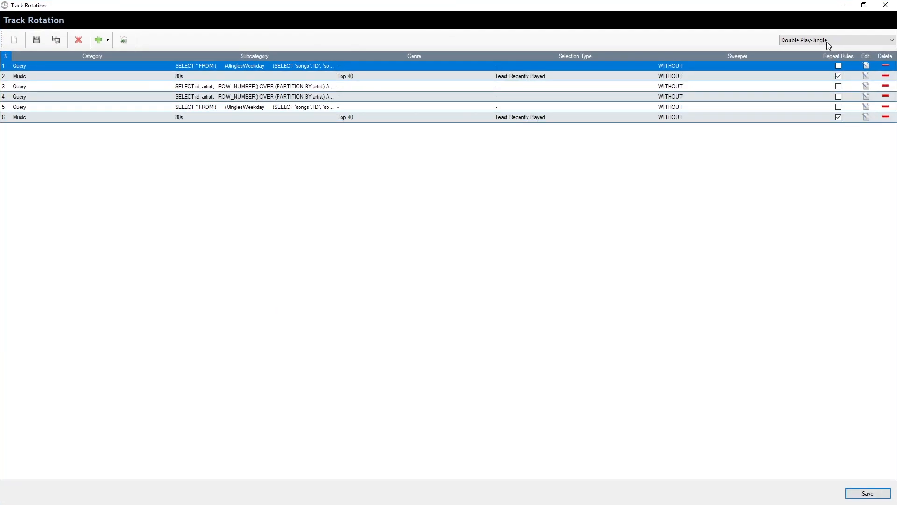
{"action": "left_click", "coordinate": [827, 42]}
{"action": "left_click", "coordinate": [827, 65]}
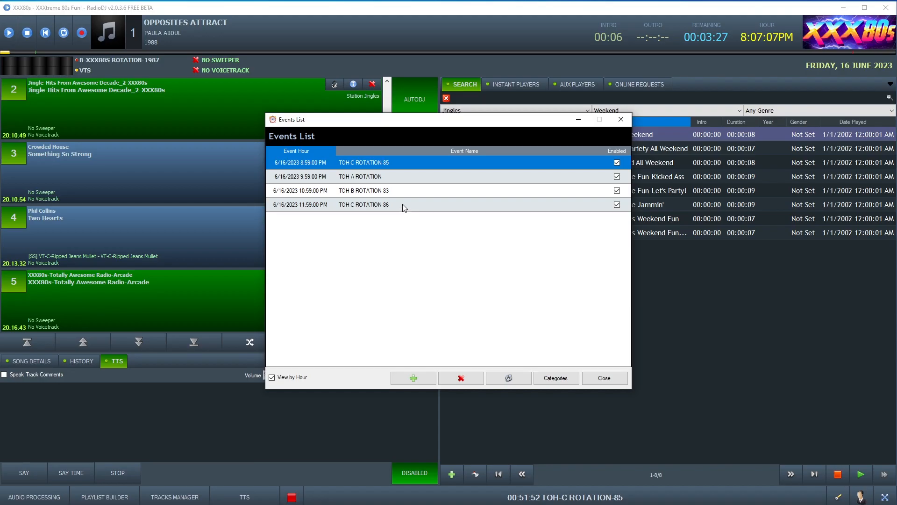
Open the TOH-C ROTATION-86 event to examine its days, hours and actions
{"action": "left_click", "coordinate": [402, 204]}
{"action": "double_click", "coordinate": [402, 203]}
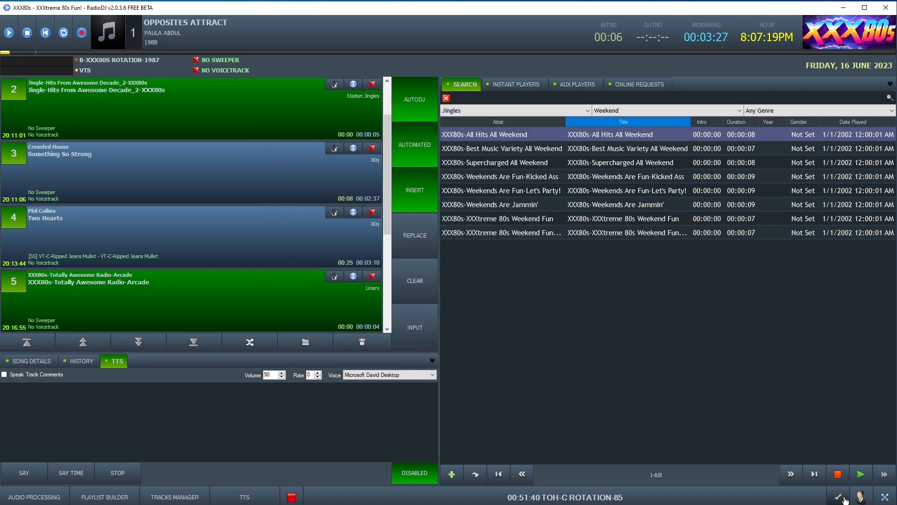
Open the track rotation editor and select the jingle query at entry 33 of A-XXX80s Rotation
{"action": "left_click", "coordinate": [837, 497]}
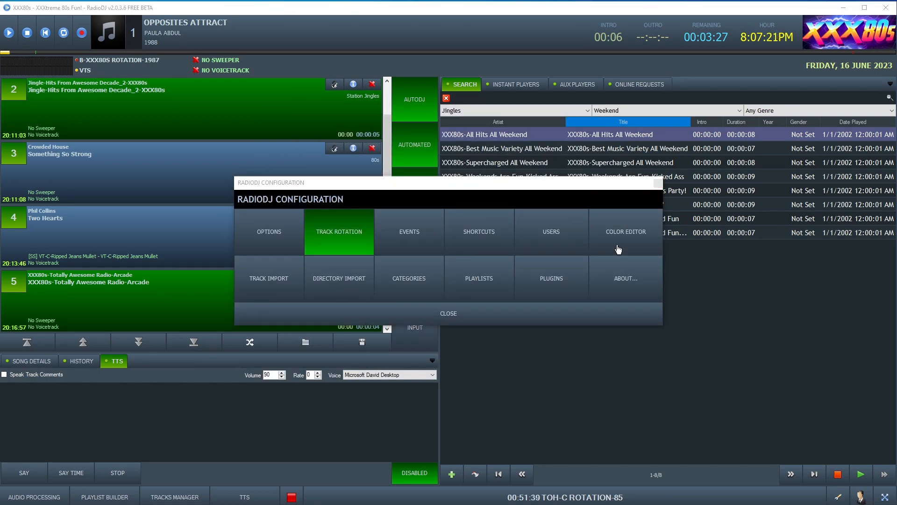
{"action": "left_click", "coordinate": [339, 231]}
{"action": "left_click", "coordinate": [221, 392]}
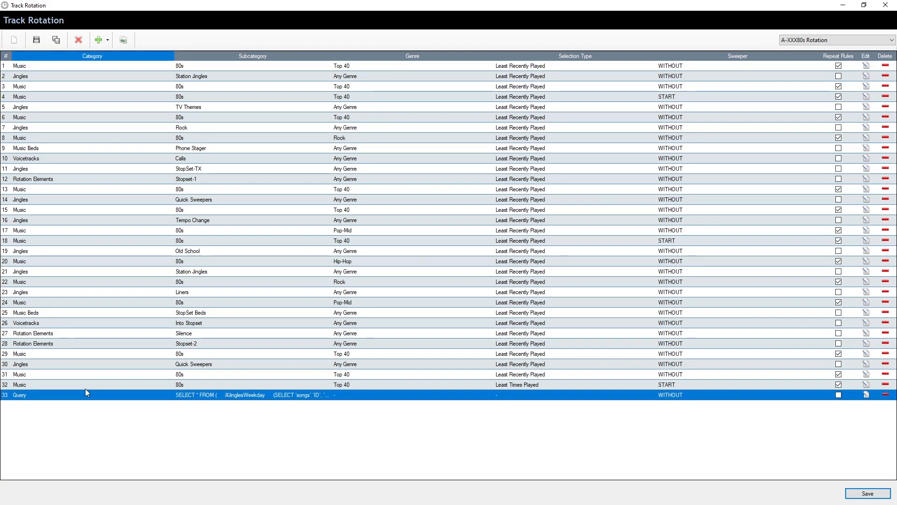